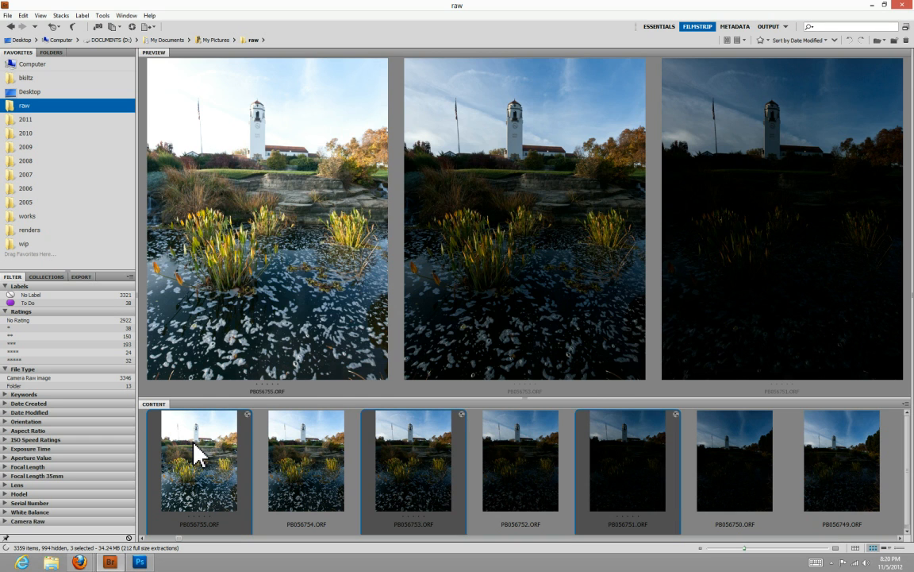
Preview the bracketed shots of the clock tower pond individually, from PB056751.ORF to PB056756.ORF, to compare their exposures.
click(196, 454)
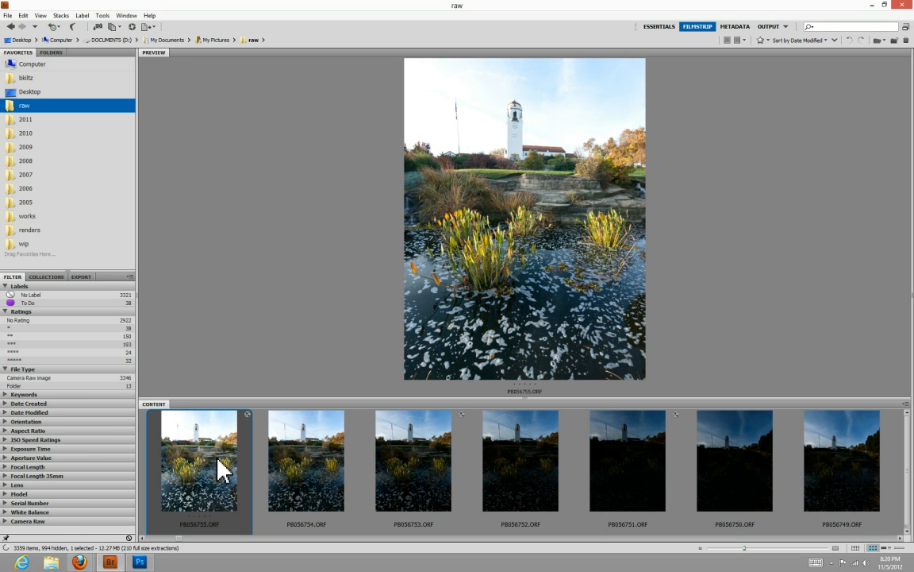
click(317, 458)
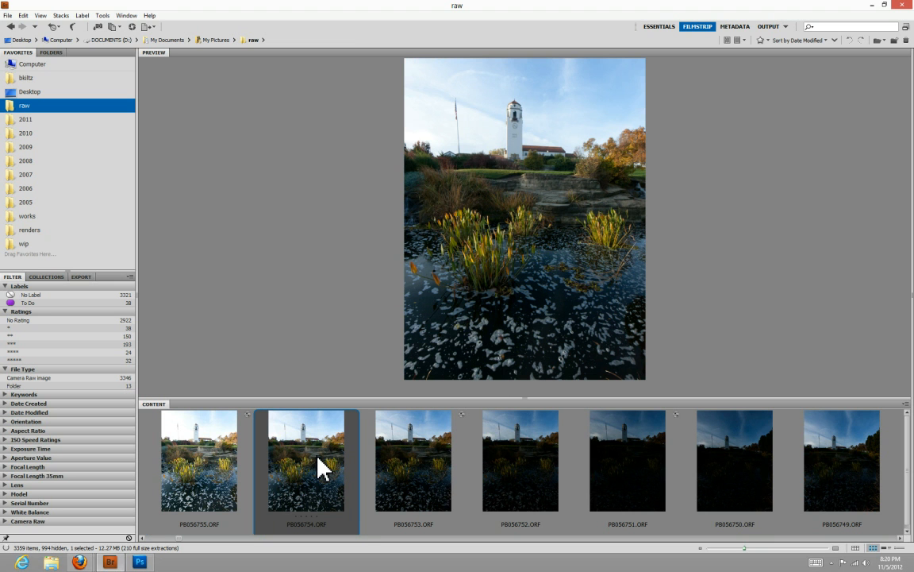
click(411, 474)
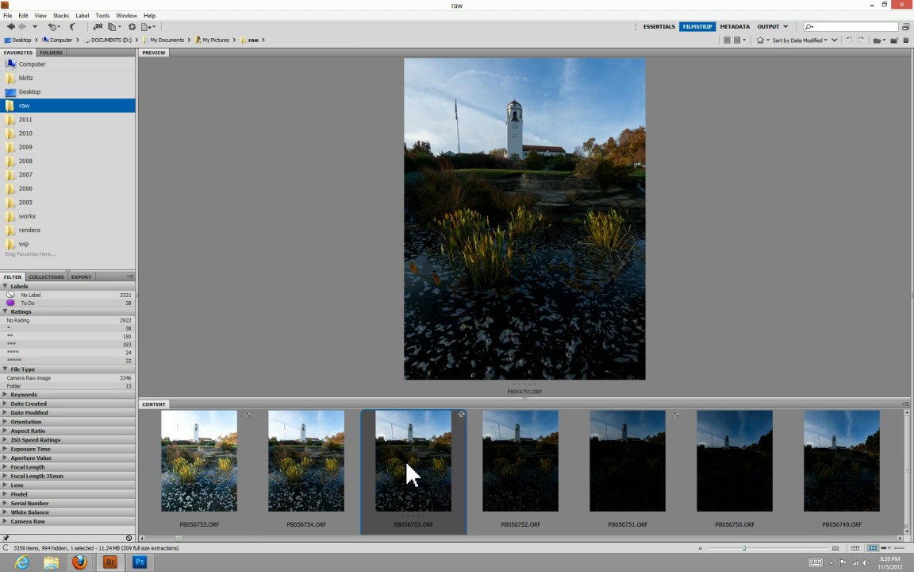
click(213, 470)
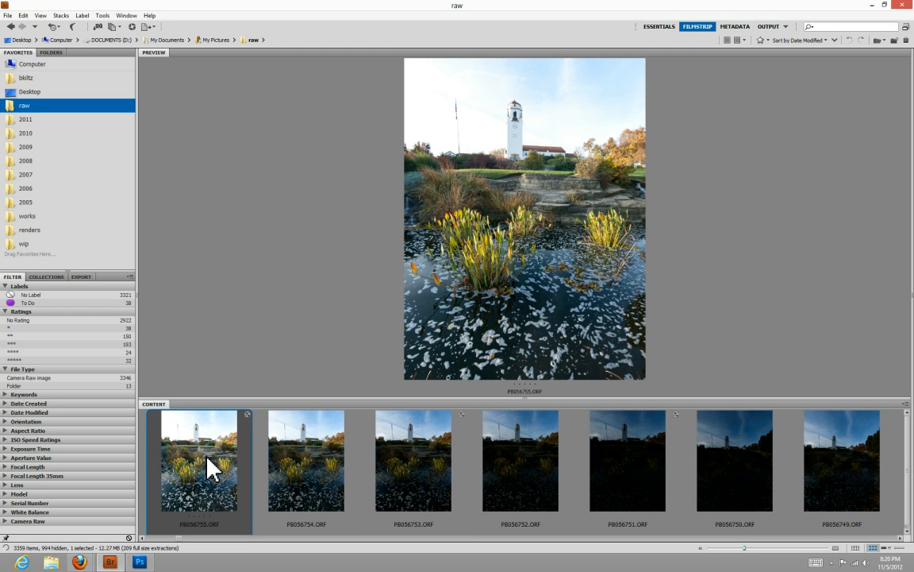
click(288, 458)
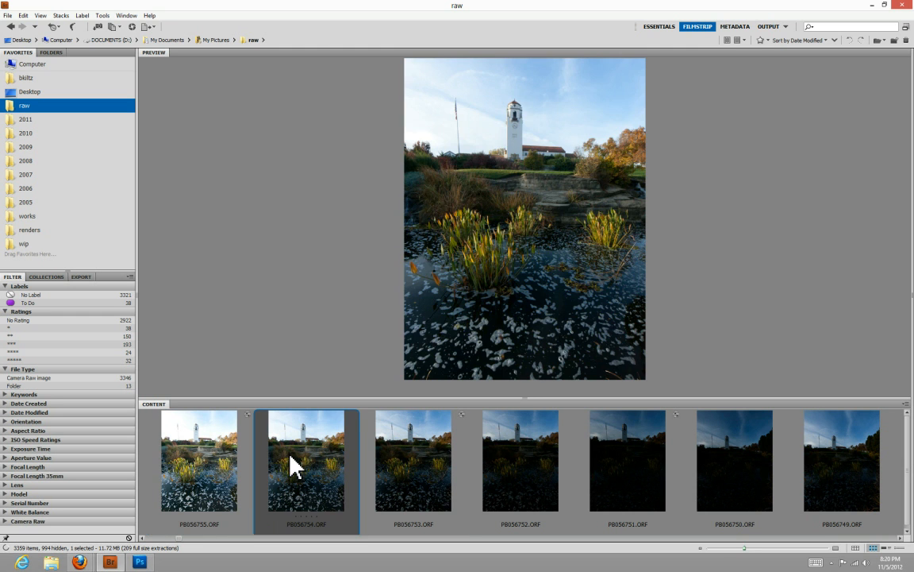
click(413, 462)
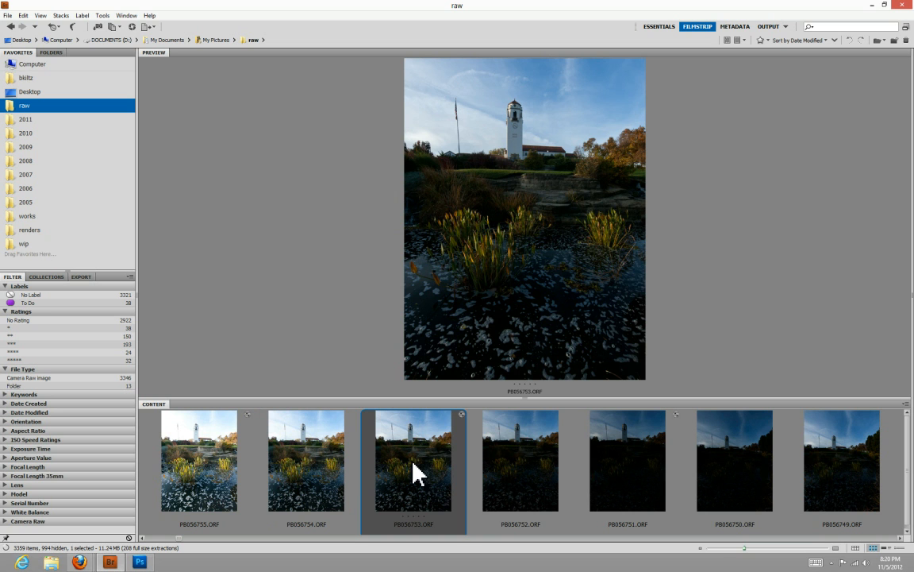
click(515, 468)
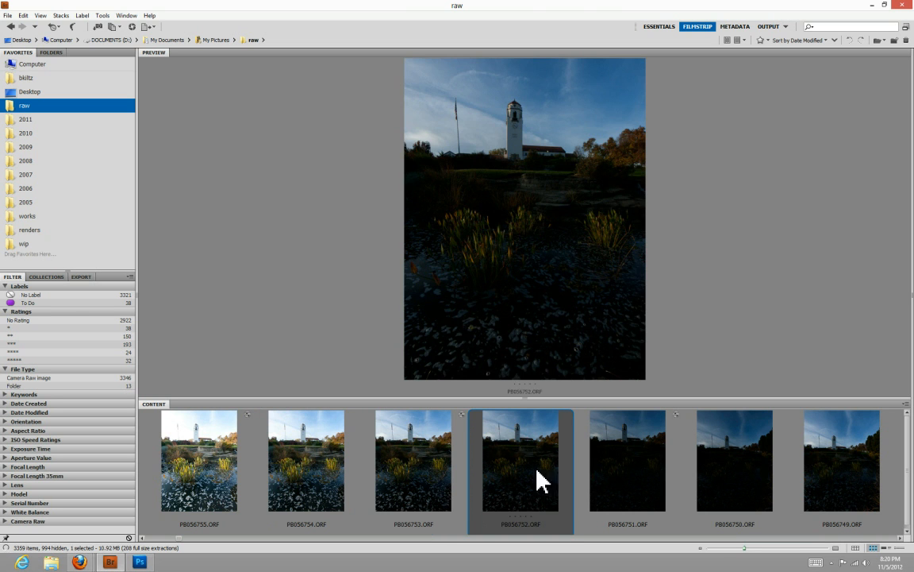
click(620, 479)
click(211, 465)
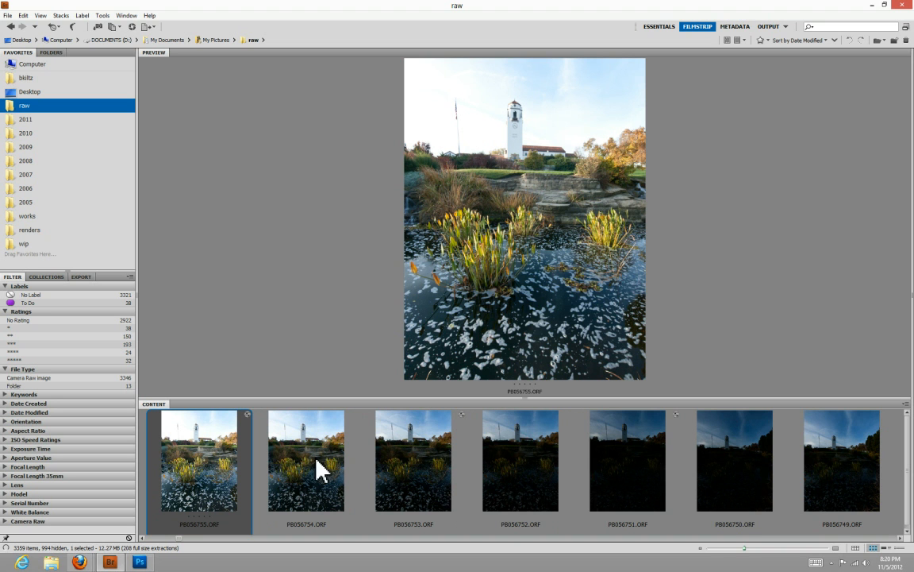
scroll(222, 459, up, 1)
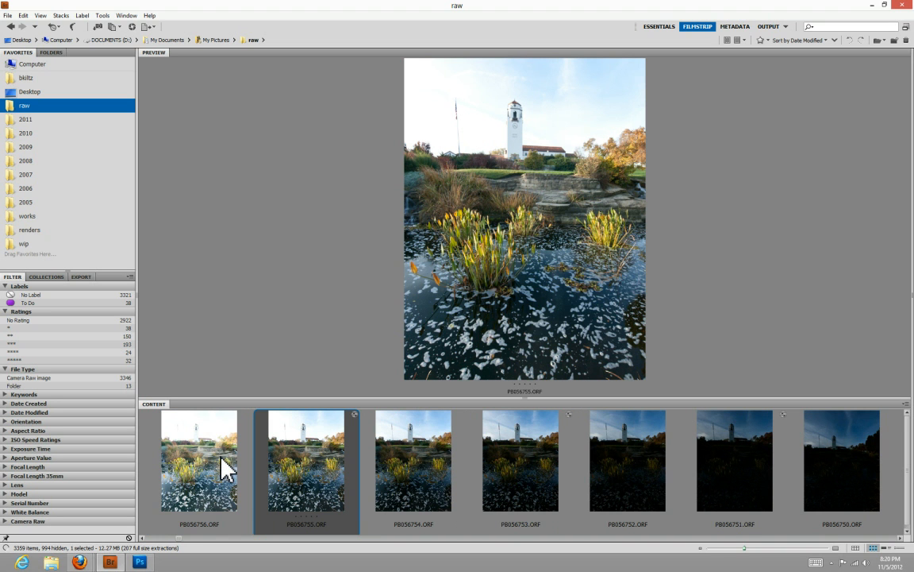
click(214, 462)
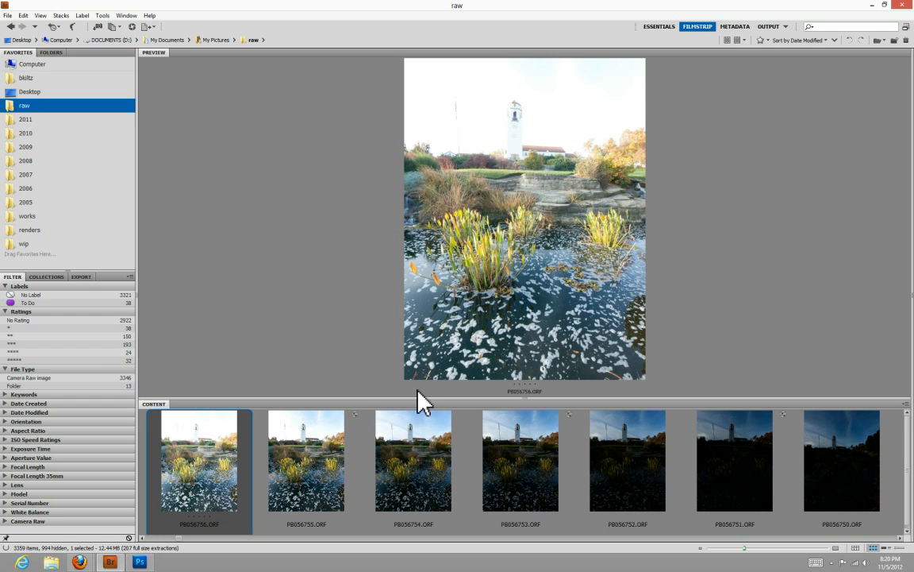
Select PB056755.ORF, PB056753.ORF and PB056751.ORF together and open them in Camera Raw.
click(325, 473)
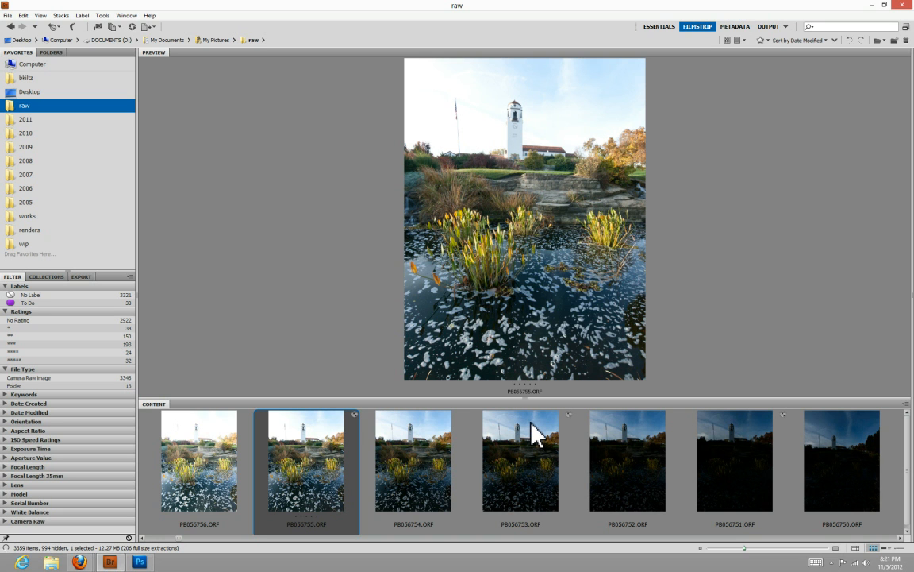
ctrl+click(532, 470)
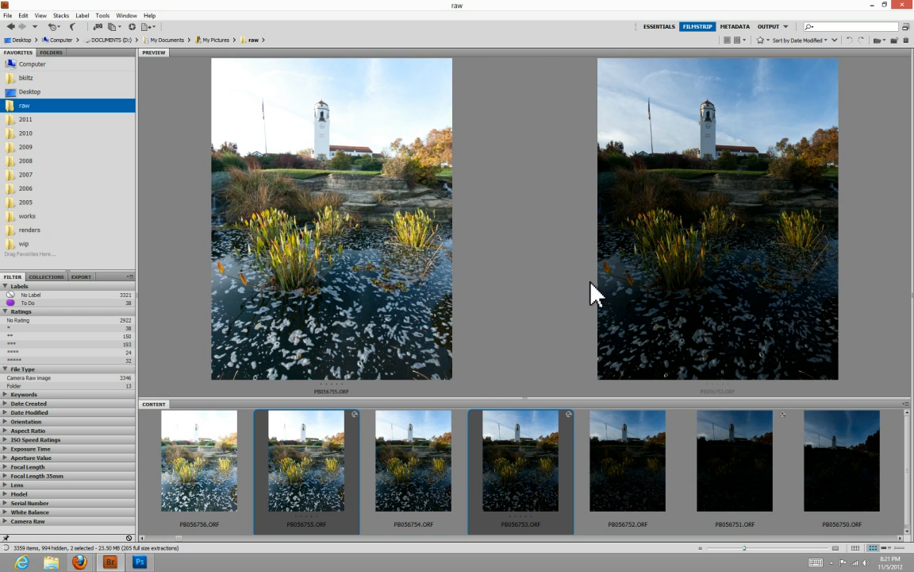
ctrl+click(746, 476)
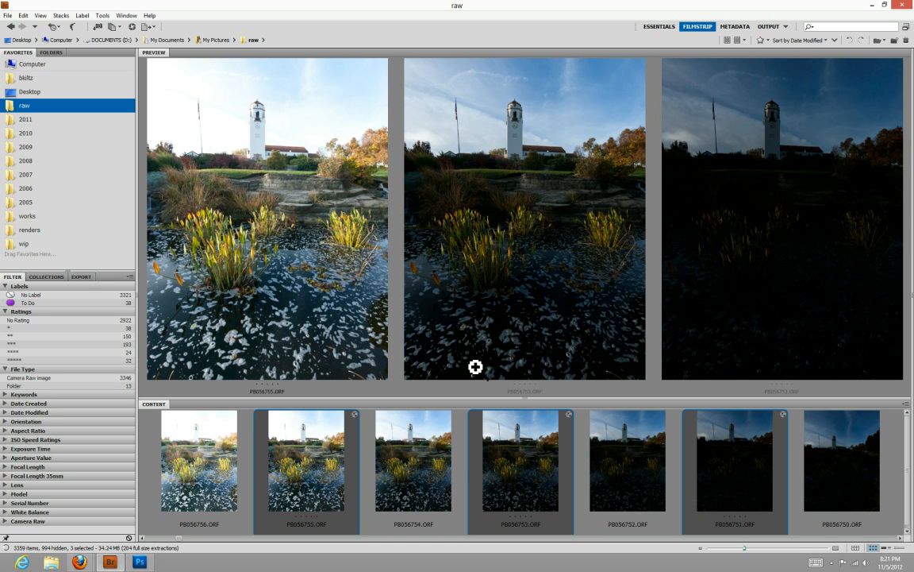
right_click(508, 461)
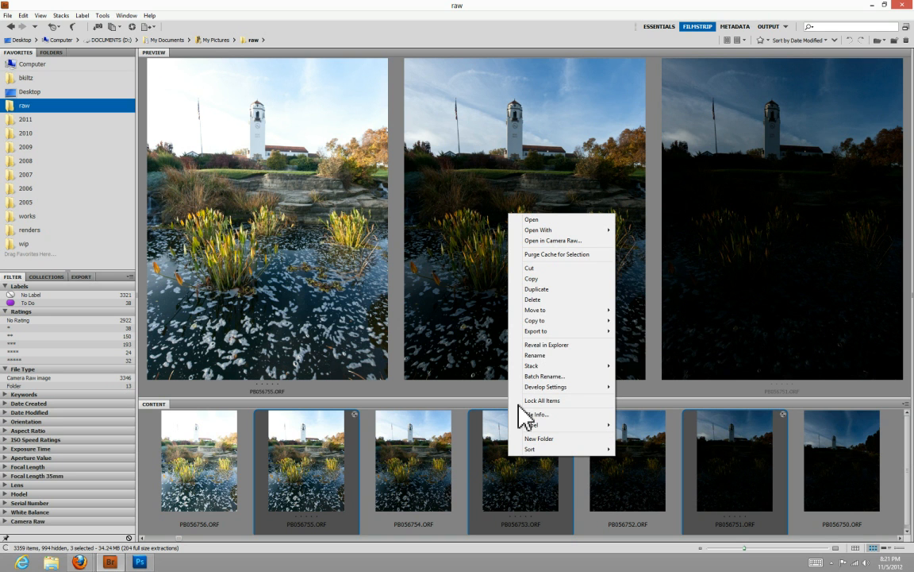
click(556, 241)
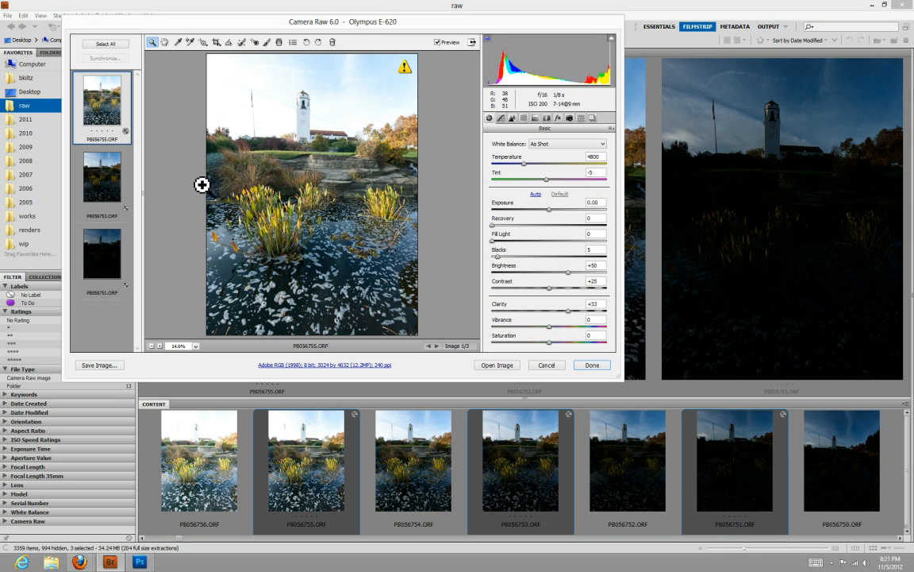
Set Clarity to +25 for all three images, keep White Balance at As Shot, and save the raw settings without opening the images.
click(105, 43)
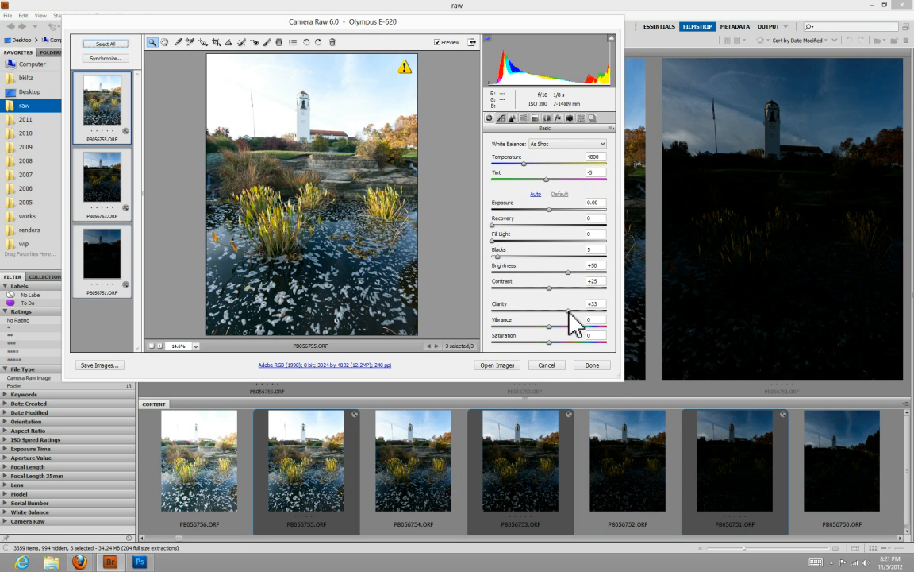
mouse_move(569, 311)
mouse_down()
mouse_move(553, 311)
mouse_move(564, 310)
mouse_up()
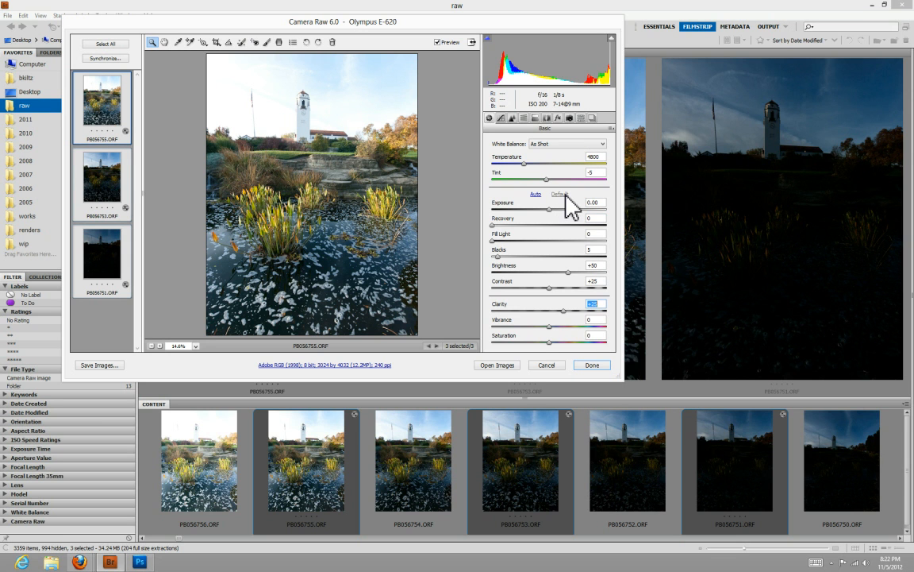
click(548, 150)
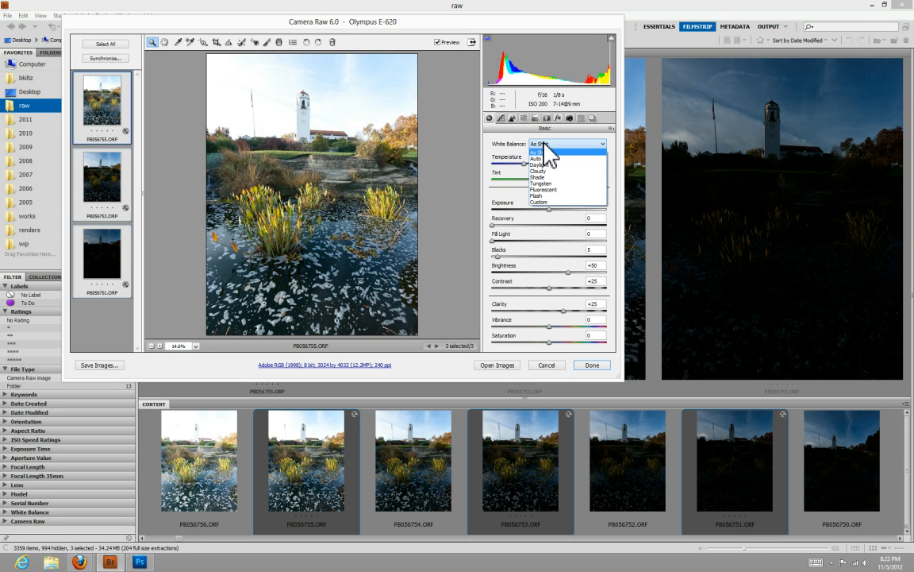
click(545, 146)
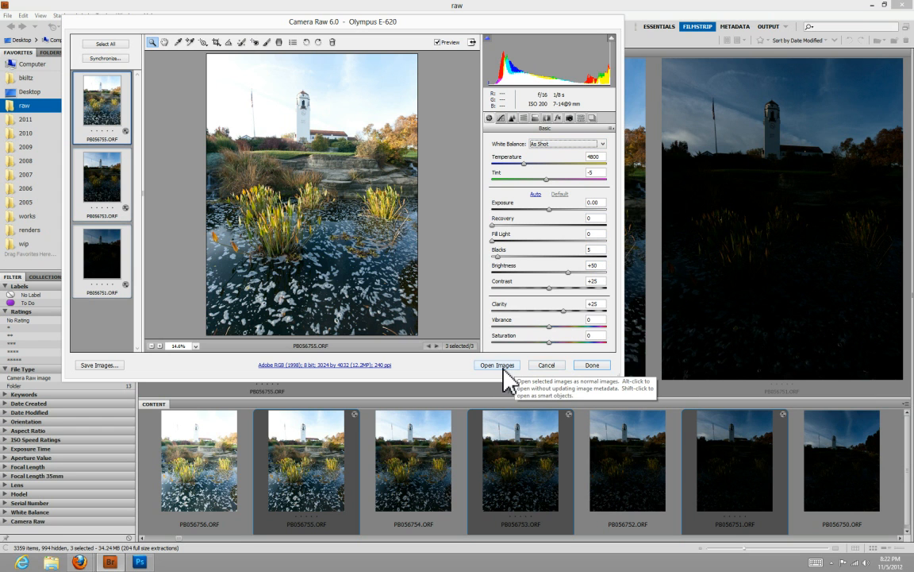
click(604, 367)
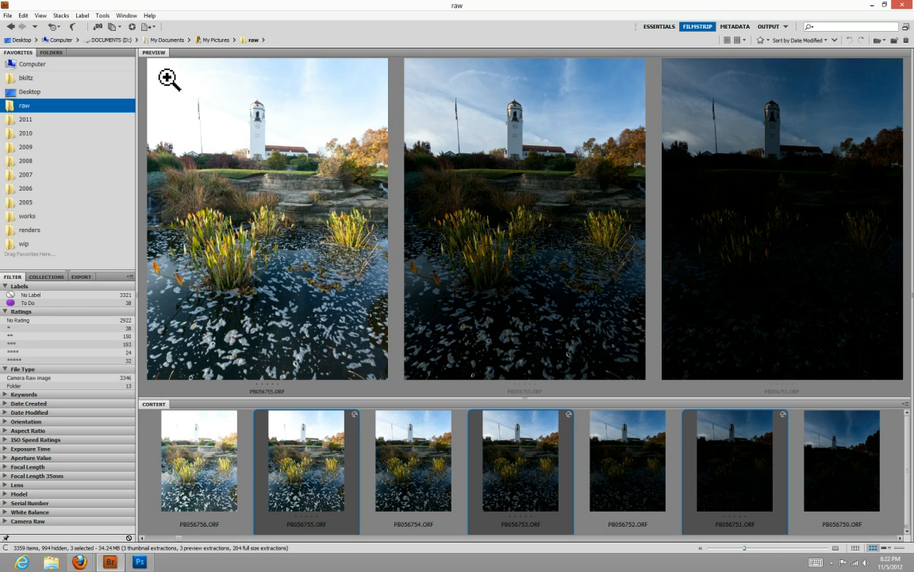
Show the Photoshop commands available for the three selected photos and switch to Photoshop's Merge to HDR Pro window.
click(104, 16)
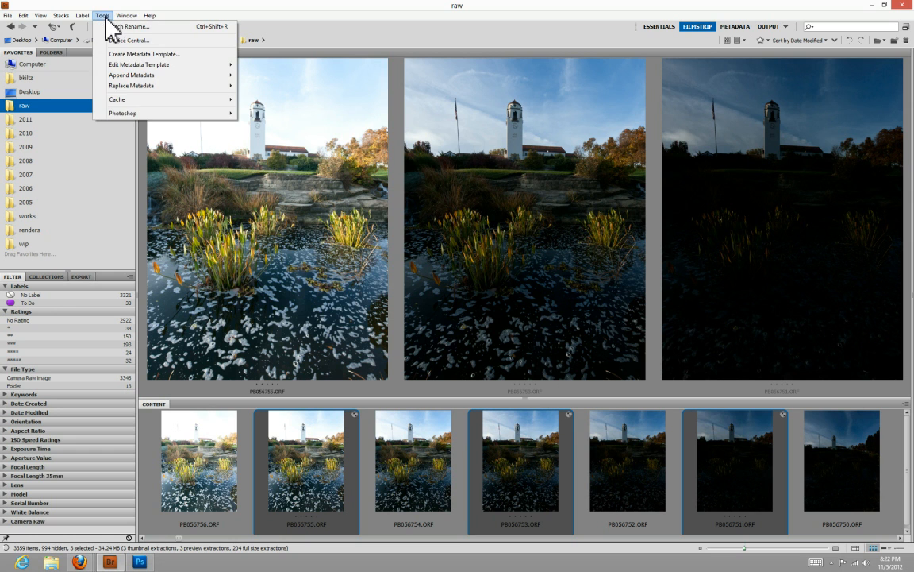
mouse_move(145, 114)
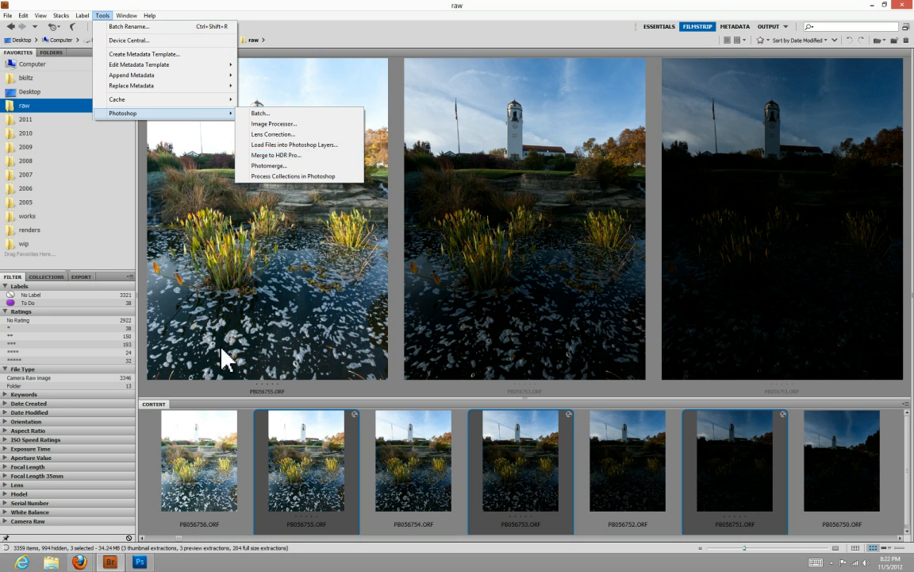
mouse_move(134, 561)
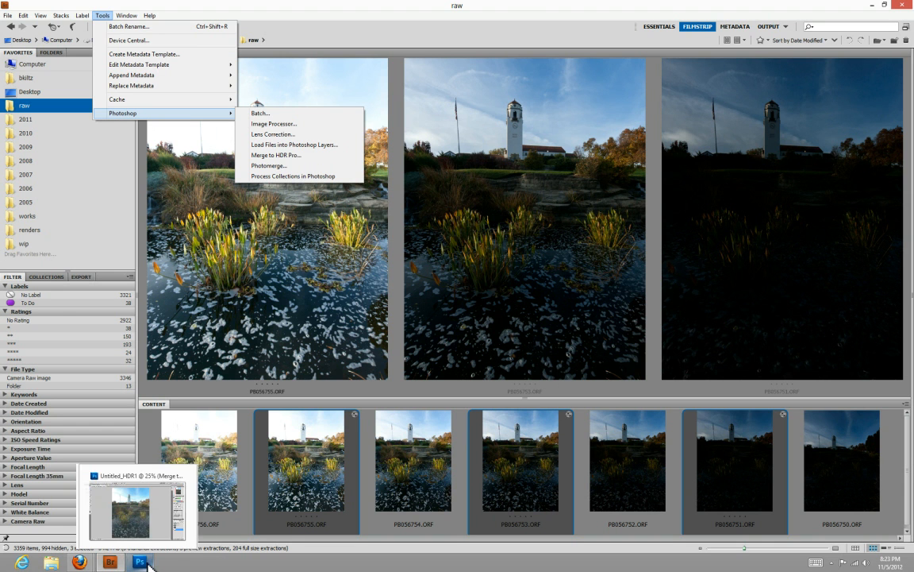
click(142, 565)
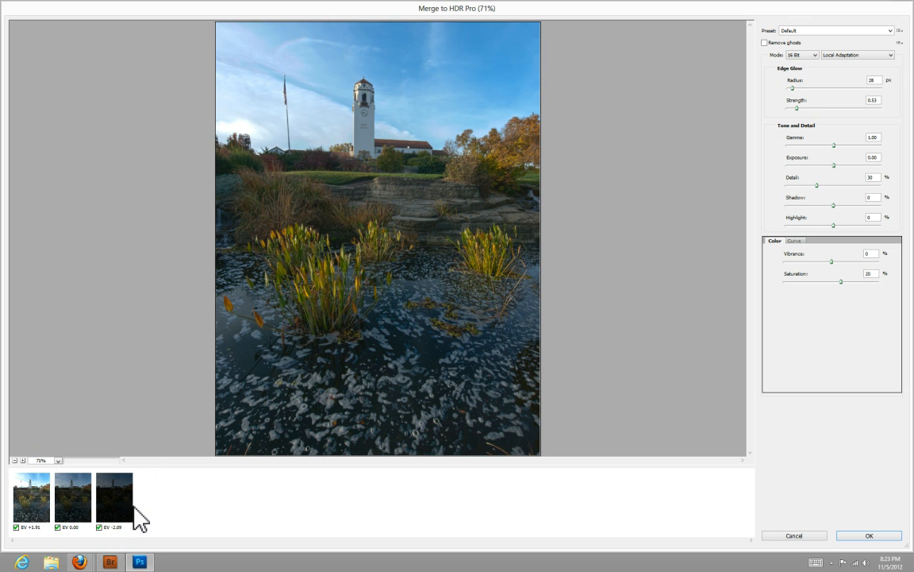
Keep all three exposures included in the HDR merge and enable Remove ghosts.
click(98, 527)
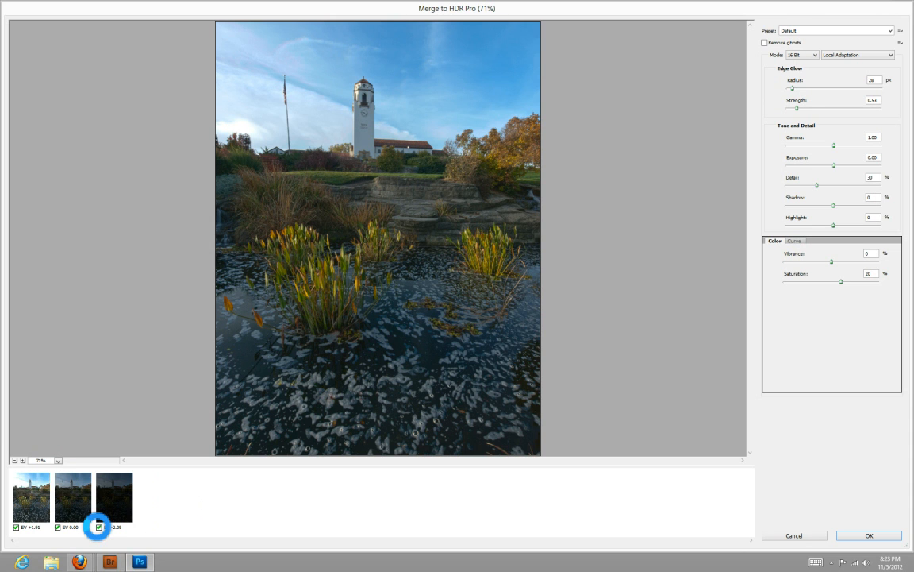
click(98, 527)
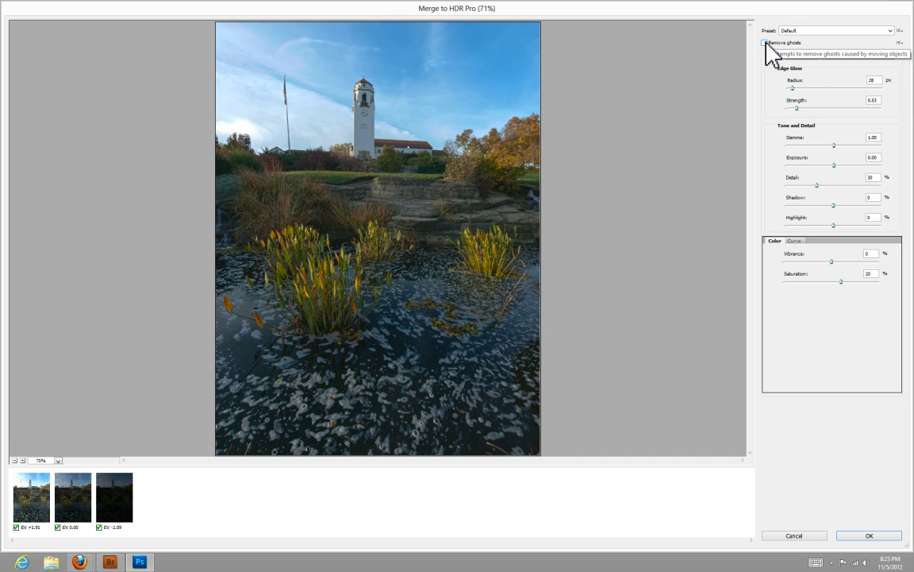
click(765, 43)
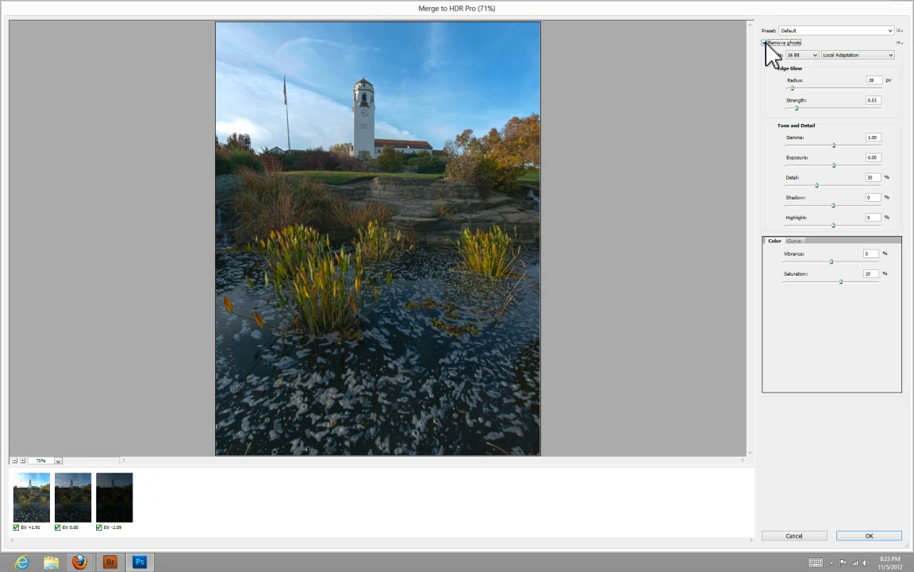
click(764, 43)
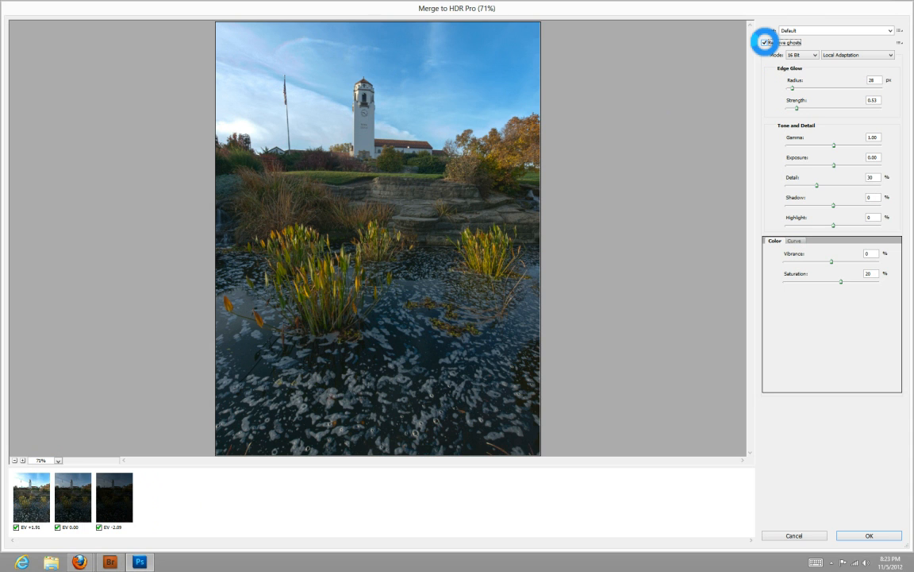
click(765, 43)
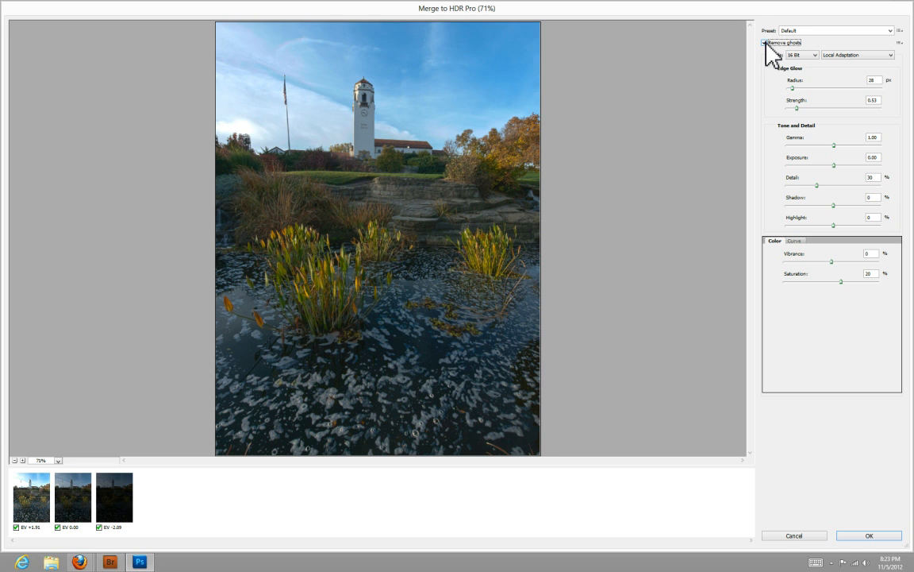
click(765, 42)
Try an Edge Glow radius of 380 px, and finish with the radius at 1 px and the strength at 0.10.
drag(792, 88, 860, 94)
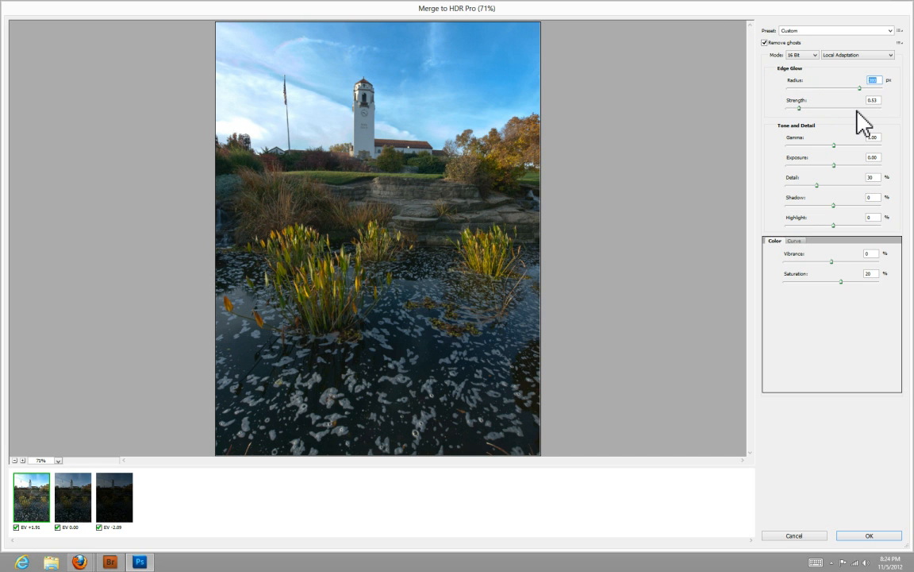
key(Tab)
drag(800, 109, 856, 109)
drag(857, 109, 773, 107)
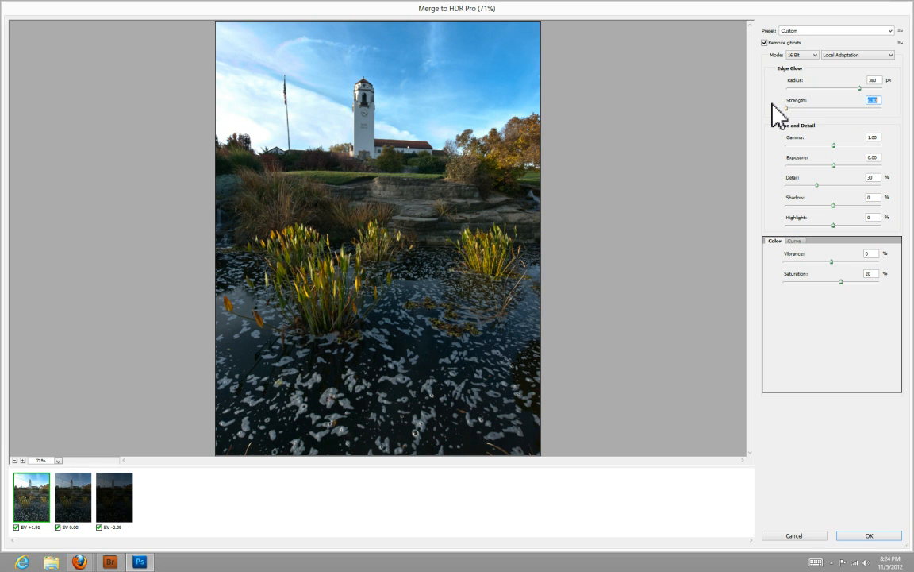
click(782, 88)
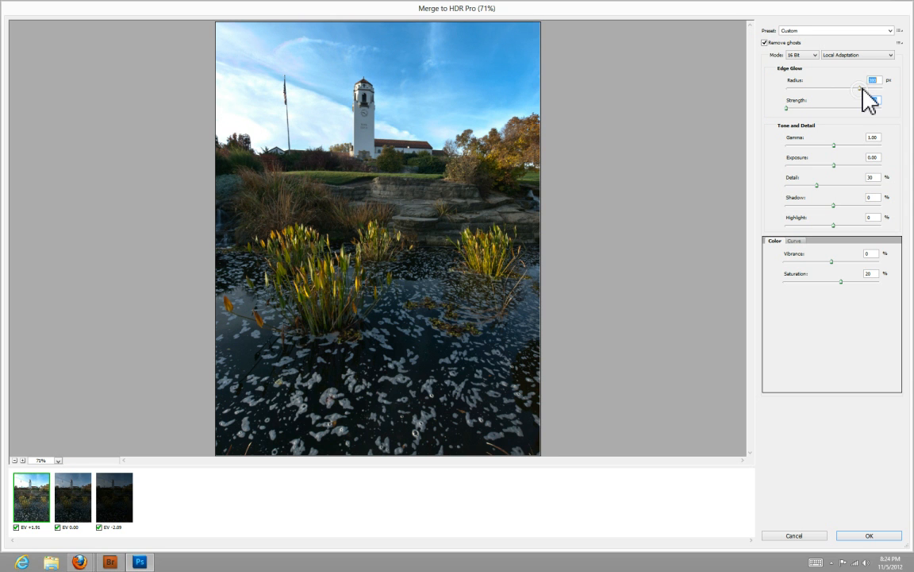
drag(863, 88, 860, 86)
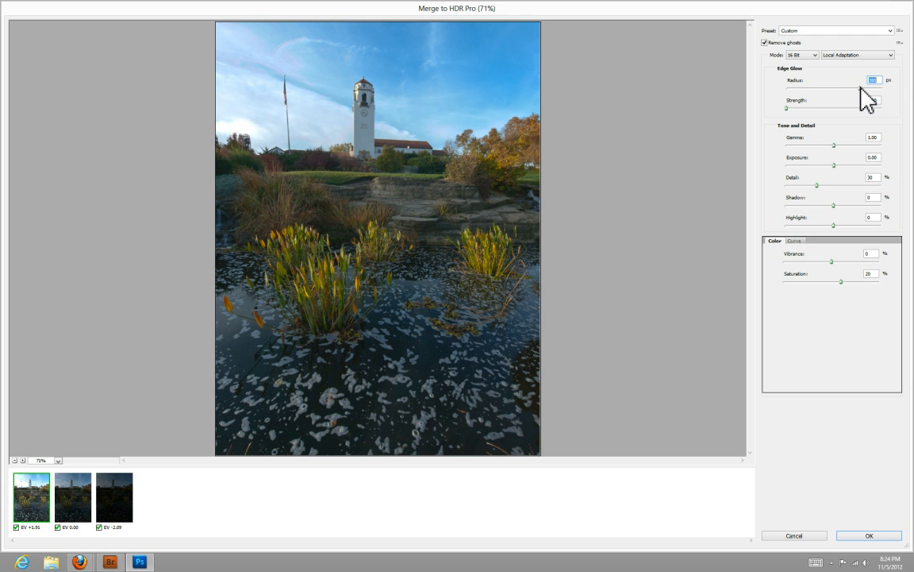
drag(860, 85, 777, 87)
Try a lower Highlight value in Tone and Detail and reset it to 0%.
click(834, 205)
mouse_move(834, 225)
mouse_down()
mouse_move(854, 225)
mouse_move(822, 223)
mouse_up()
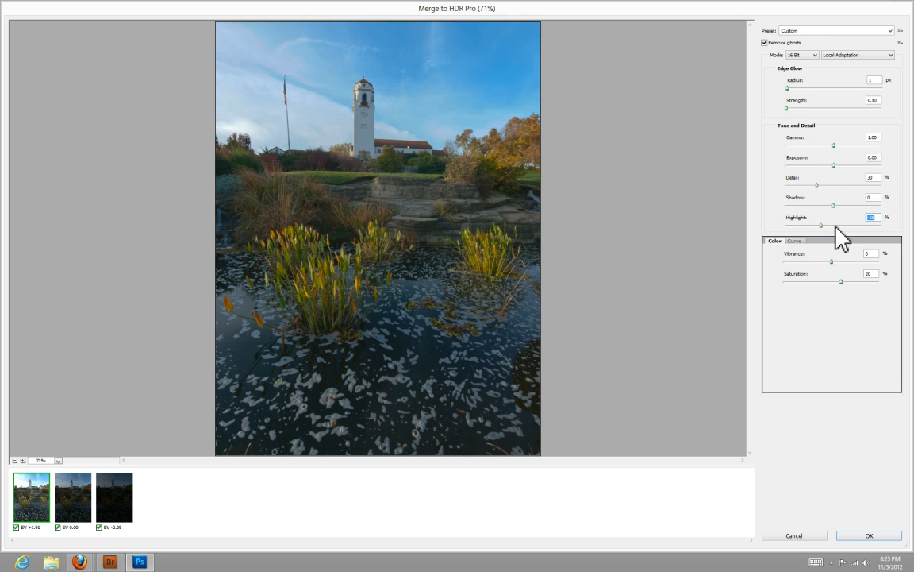
click(879, 216)
drag(879, 216, 823, 218)
text(0)
Set the HDR image's saturation to 0% and complete the merge.
drag(877, 274, 853, 278)
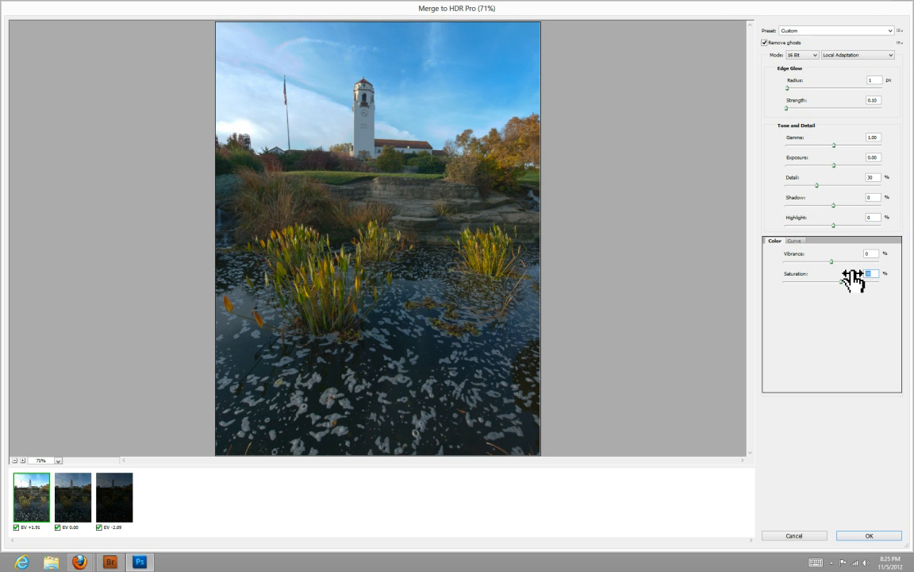
text(0)
click(860, 535)
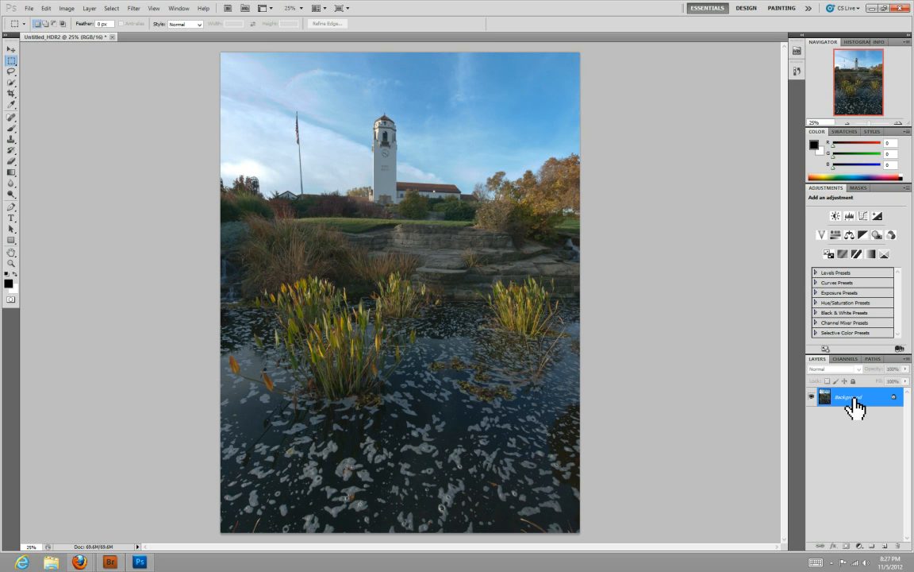
Add a Black & White adjustment layer above the merged Background layer.
click(860, 547)
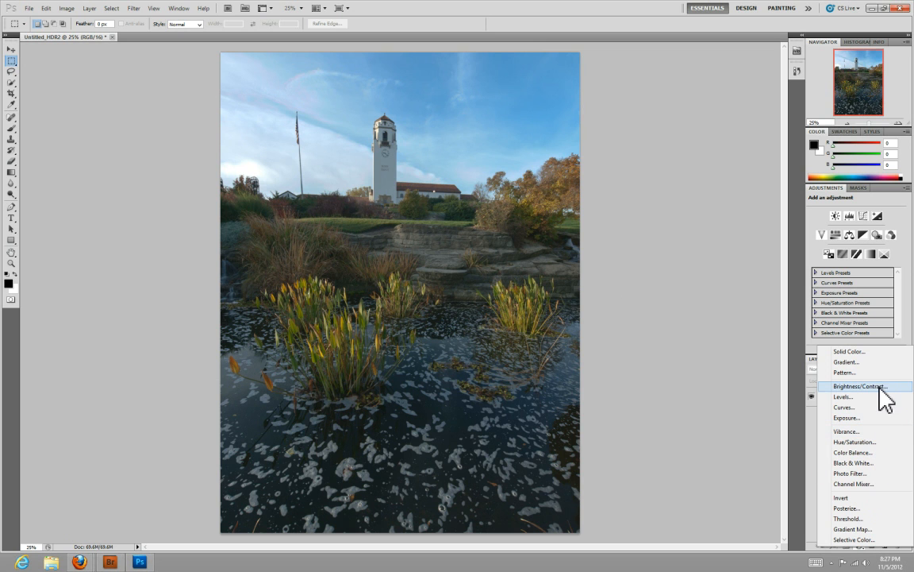
click(857, 462)
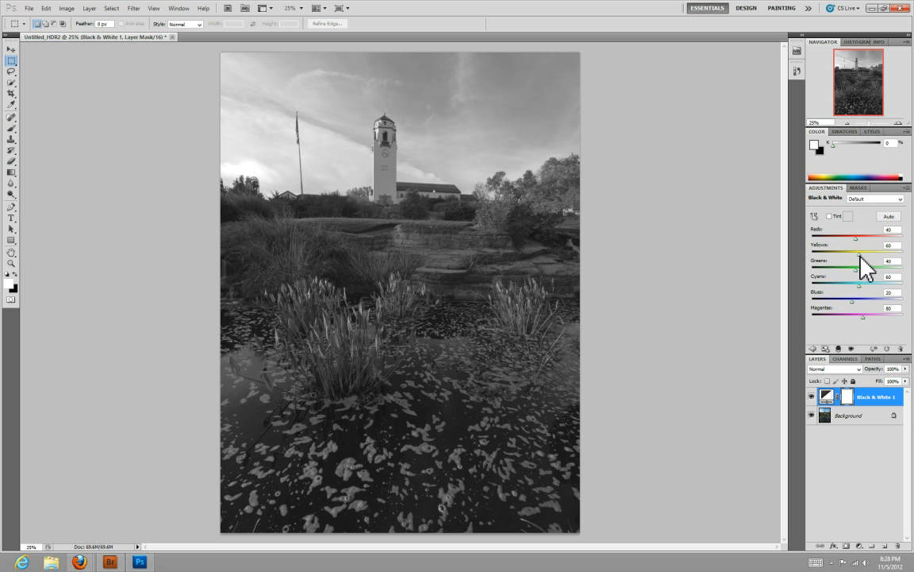
Try the Black & White presets from Blue Filter through Lighter and return to Default.
click(875, 198)
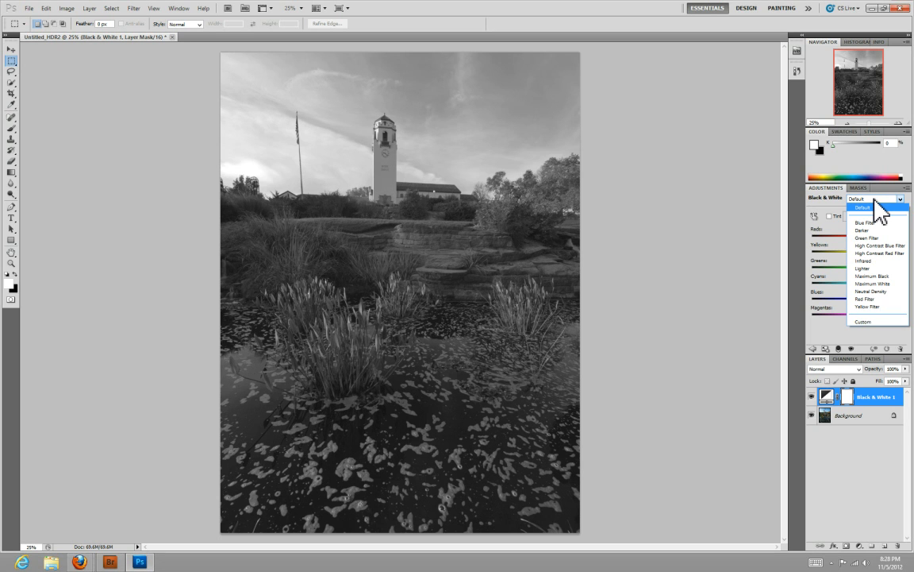
click(875, 200)
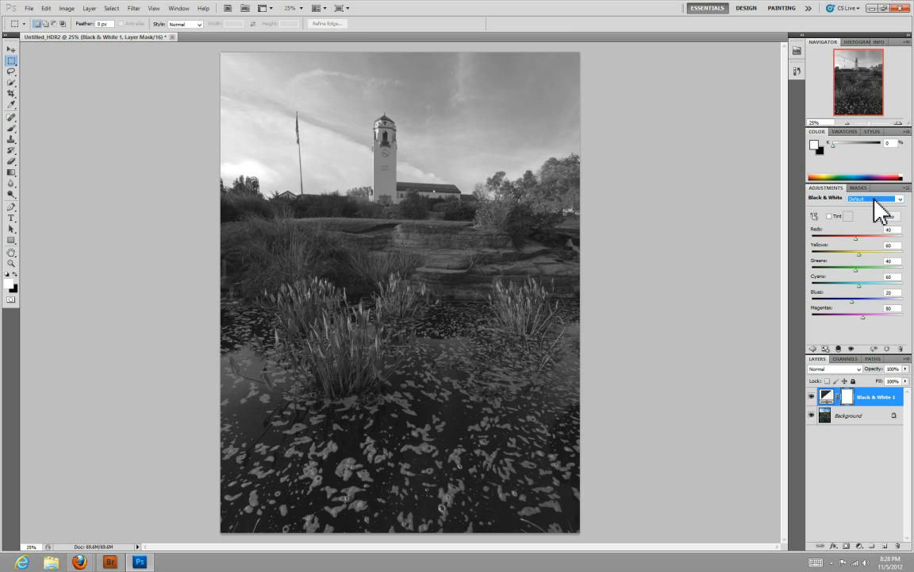
key(Down)
key(Down)
key(Down)
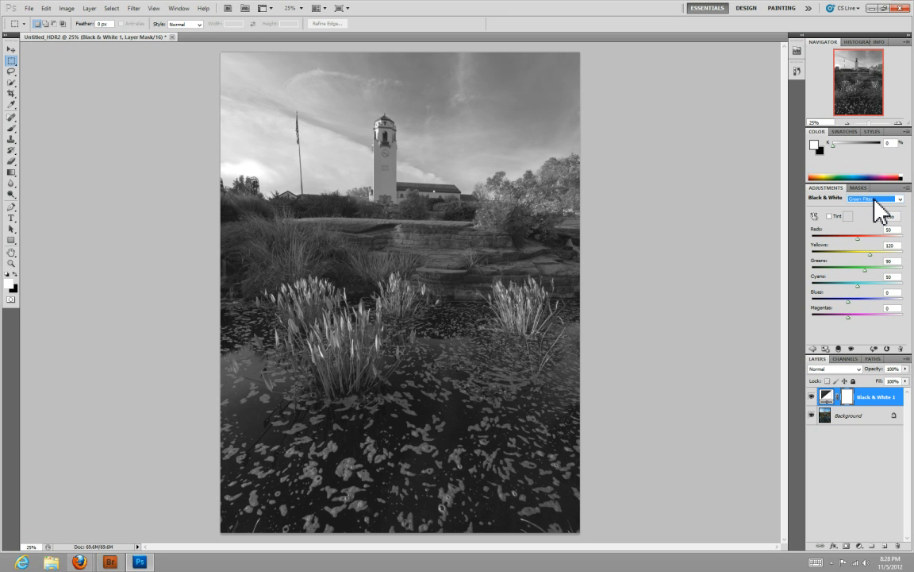
key(Down)
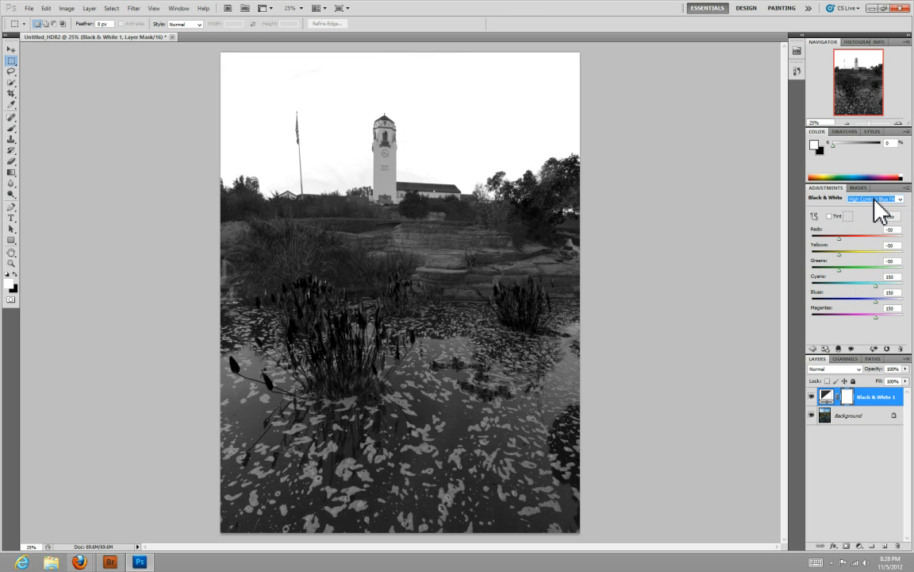
key(Down)
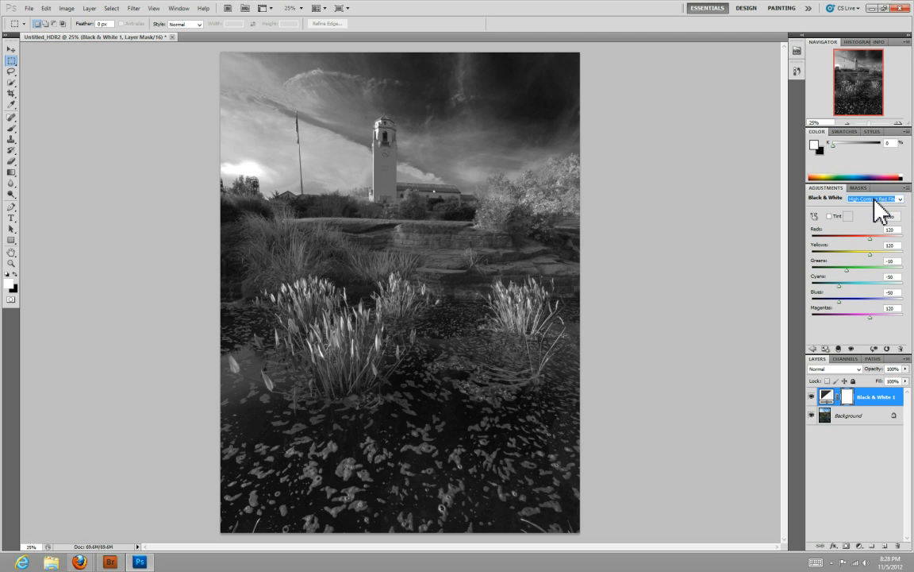
key(Down)
key(Down)
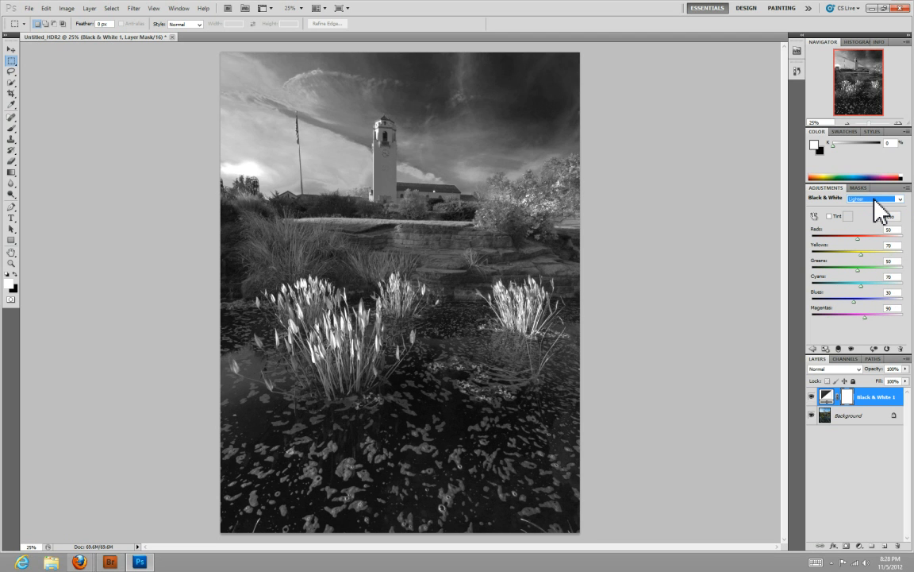
key(Up)
key(Up)
key(Up)
key(Up)
key(Up)
key(Up)
key(Up)
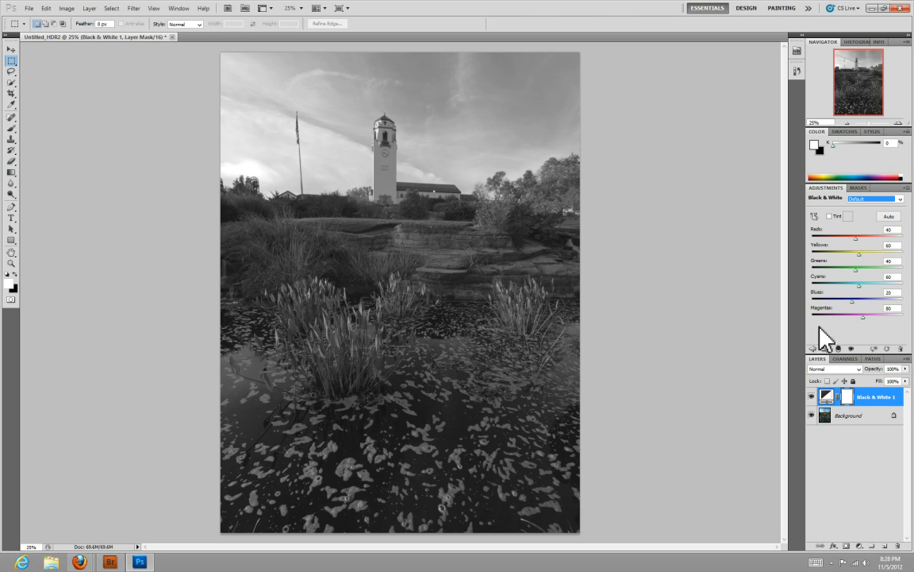
Add a Levels adjustment layer on top, and compare the image with the Black & White layer hidden and shown.
click(860, 546)
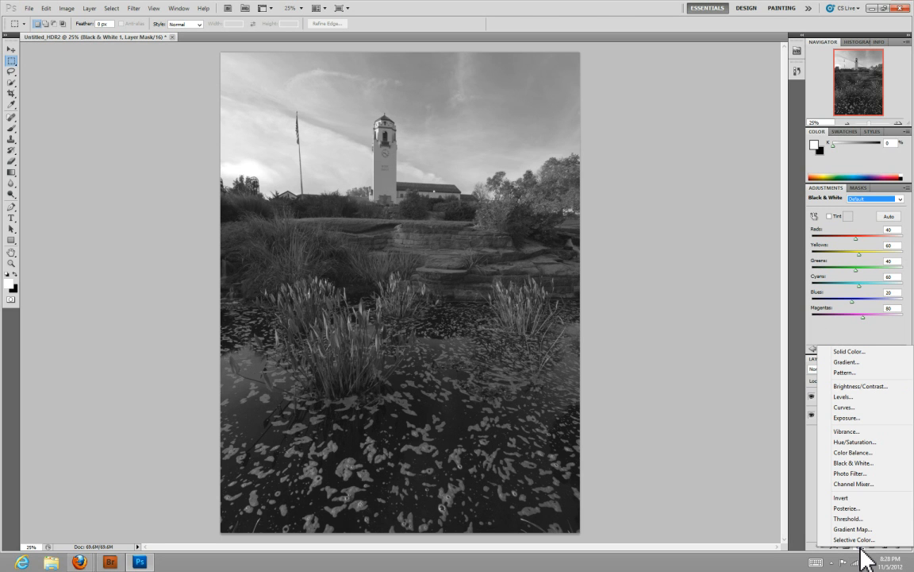
click(862, 397)
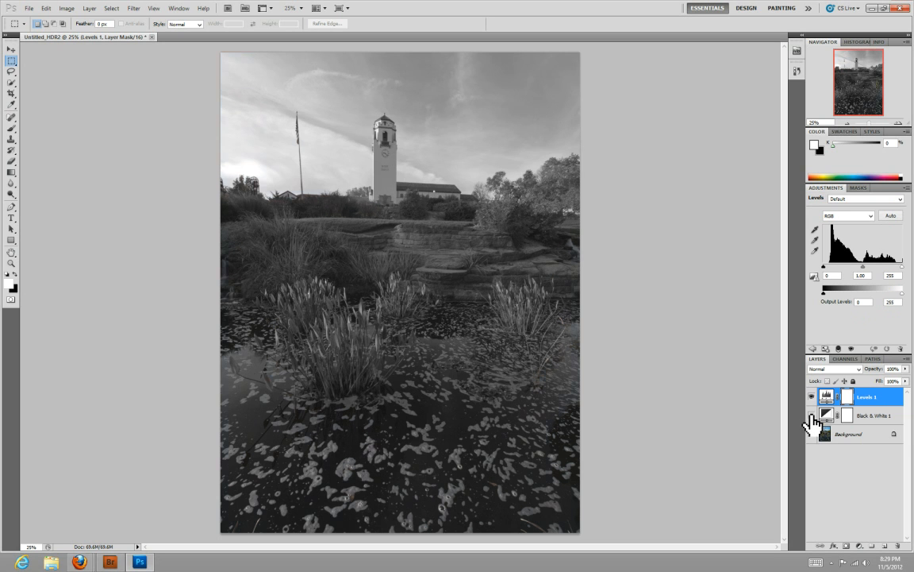
click(811, 415)
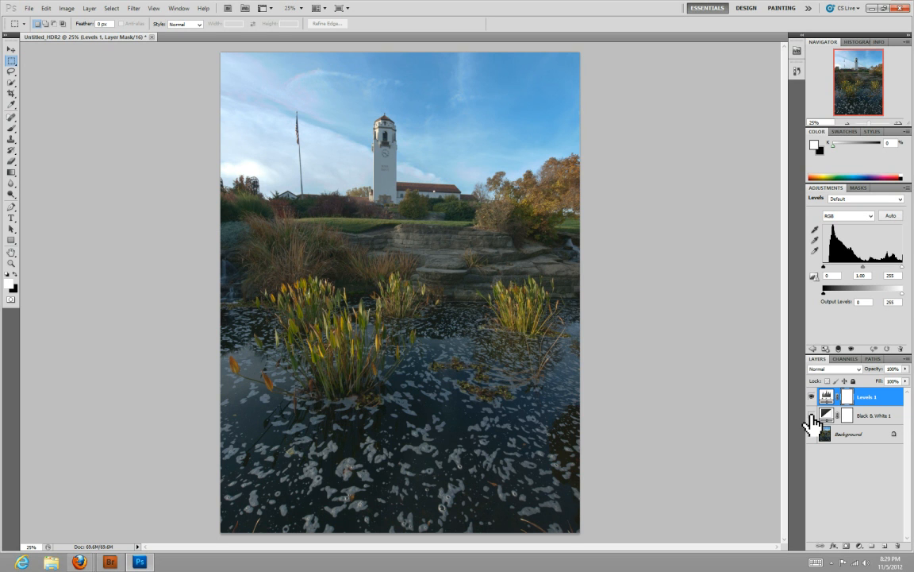
click(811, 415)
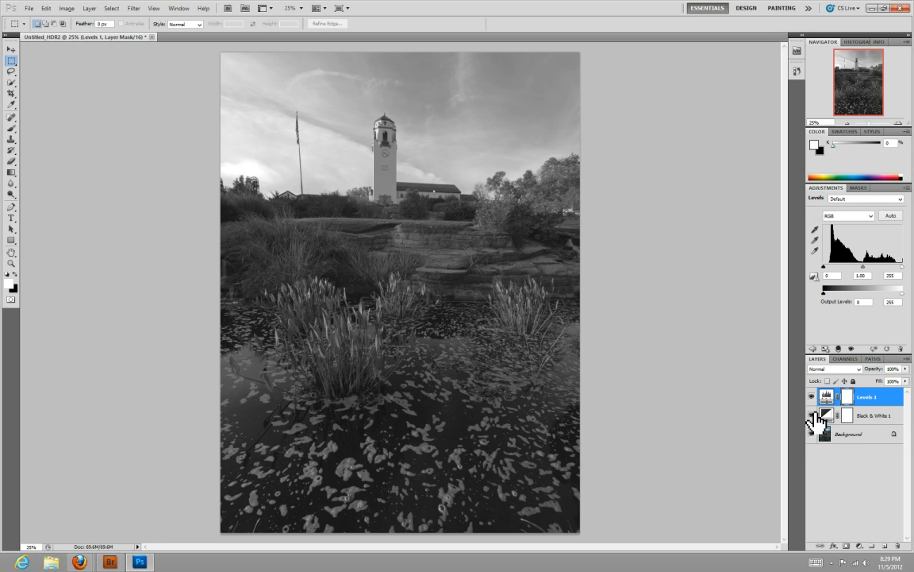
Set the Levels adjustment's black input to 25 and white input to about 233, and fine-tune its midtones.
click(825, 397)
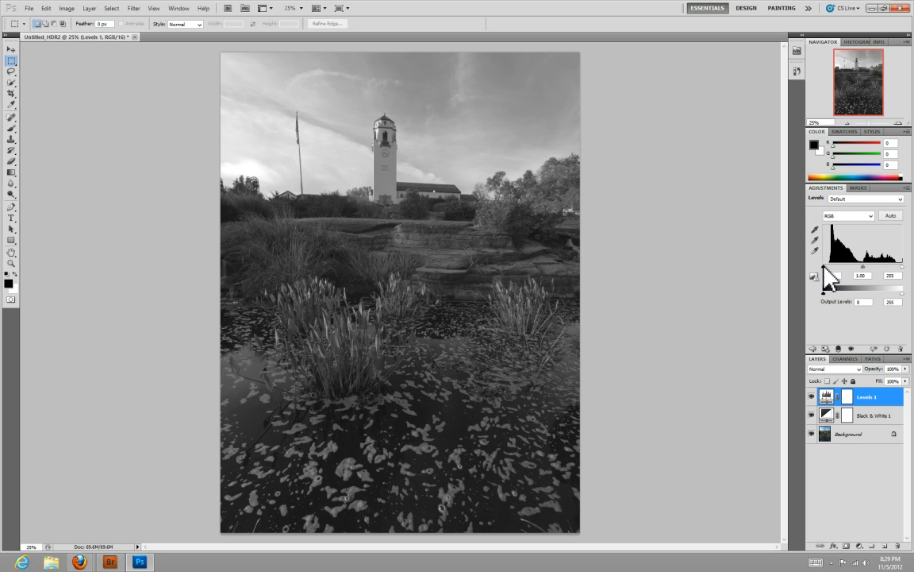
drag(824, 266, 832, 267)
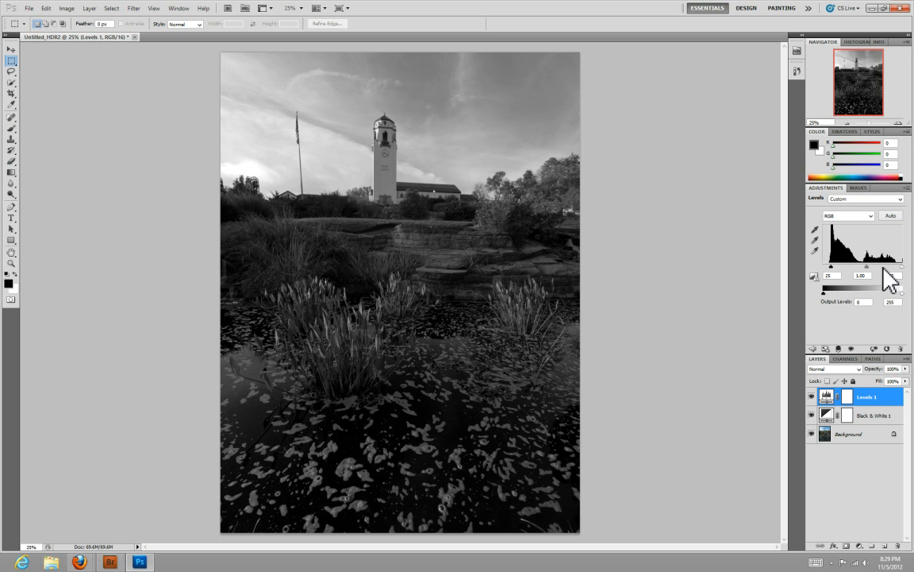
drag(902, 266, 896, 269)
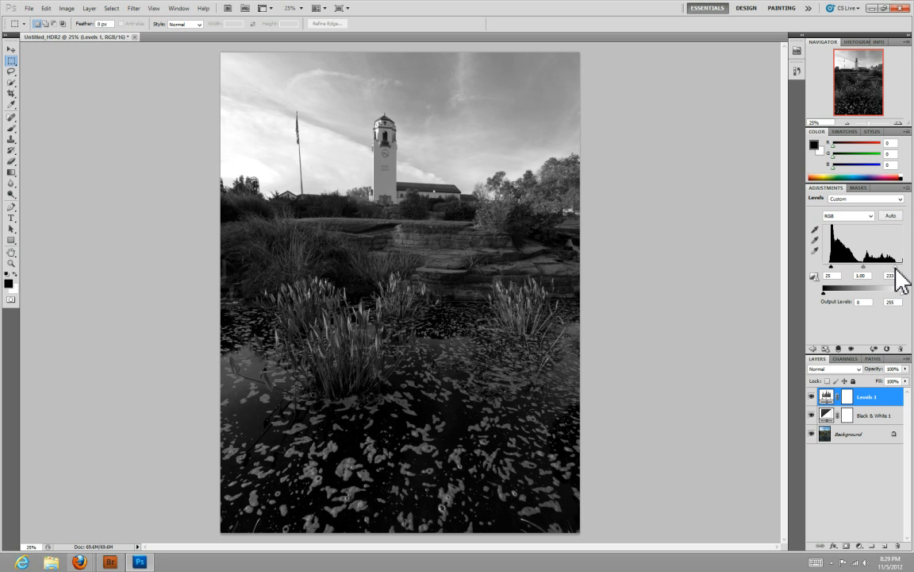
drag(895, 267, 897, 268)
drag(872, 269, 862, 269)
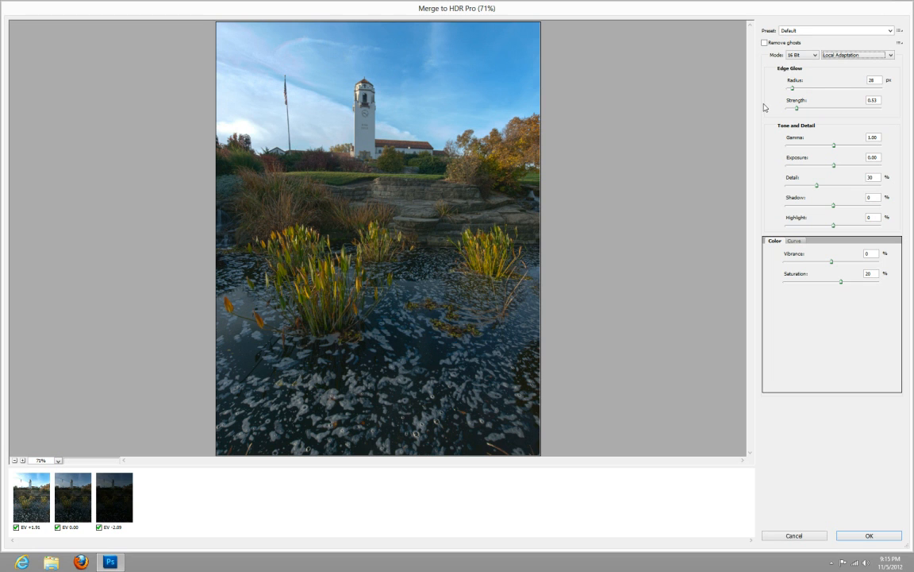
Look through the bit depth choices and tone mapping methods available in Merge to HDR Pro.
click(796, 56)
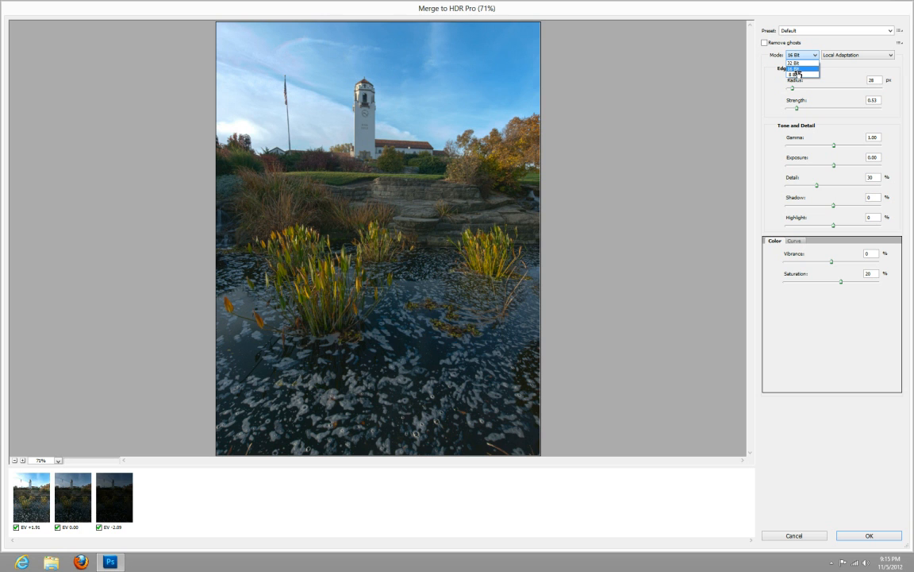
click(892, 56)
click(893, 56)
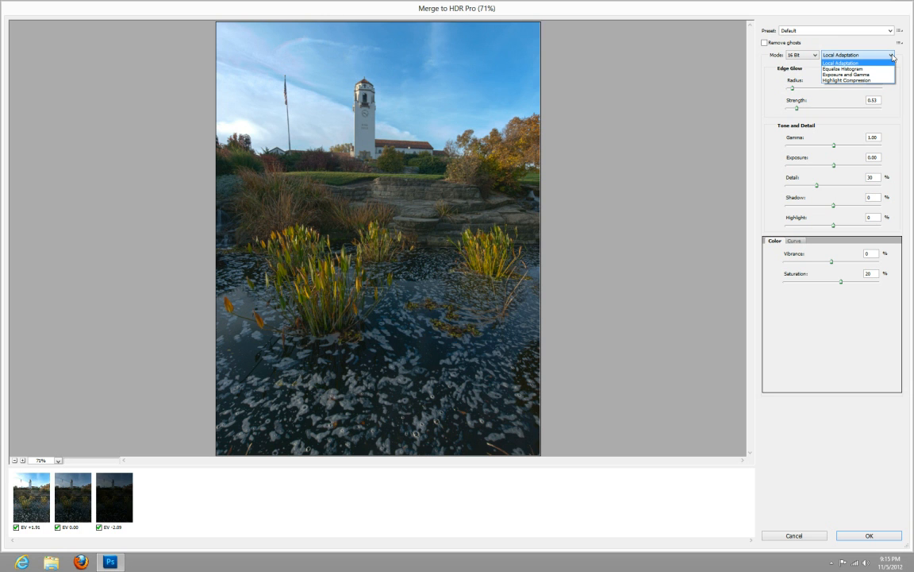
click(893, 57)
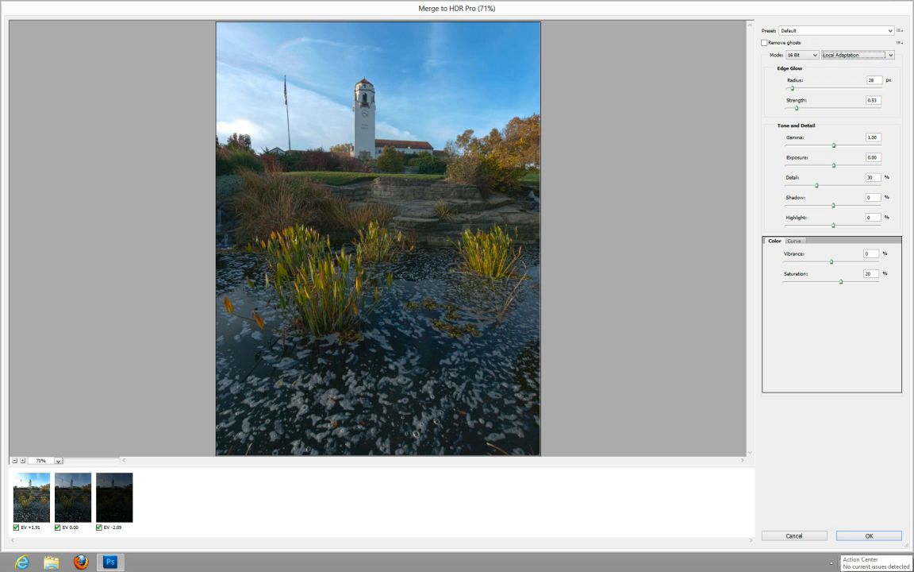